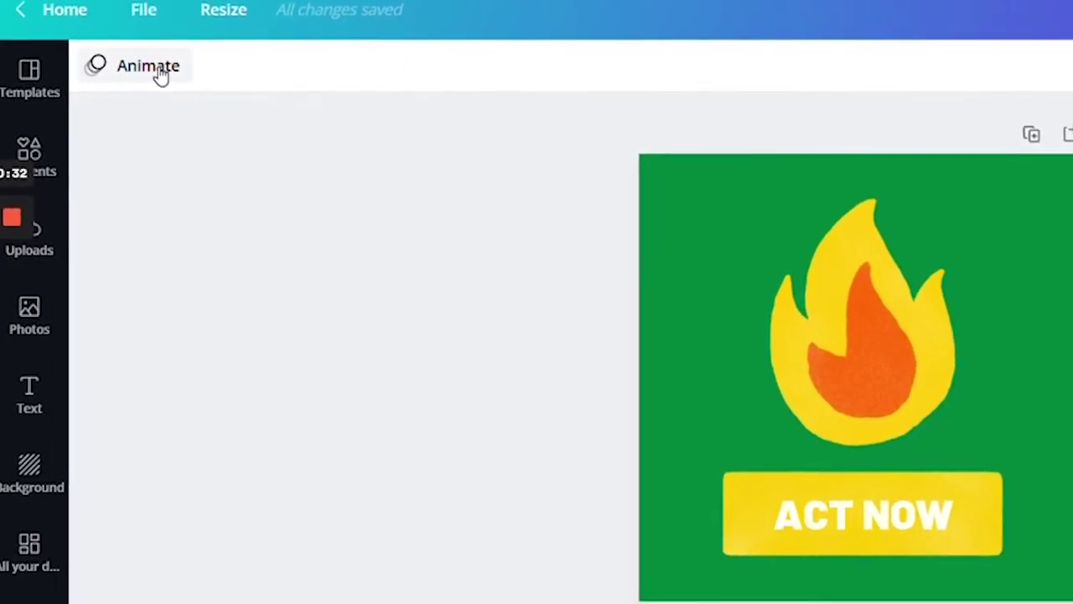
Preview the Block, Breathe, Fade, Pan, Rise, Tumble, Photo Zoom, Photo Rise and Drift page animations.
click(156, 70)
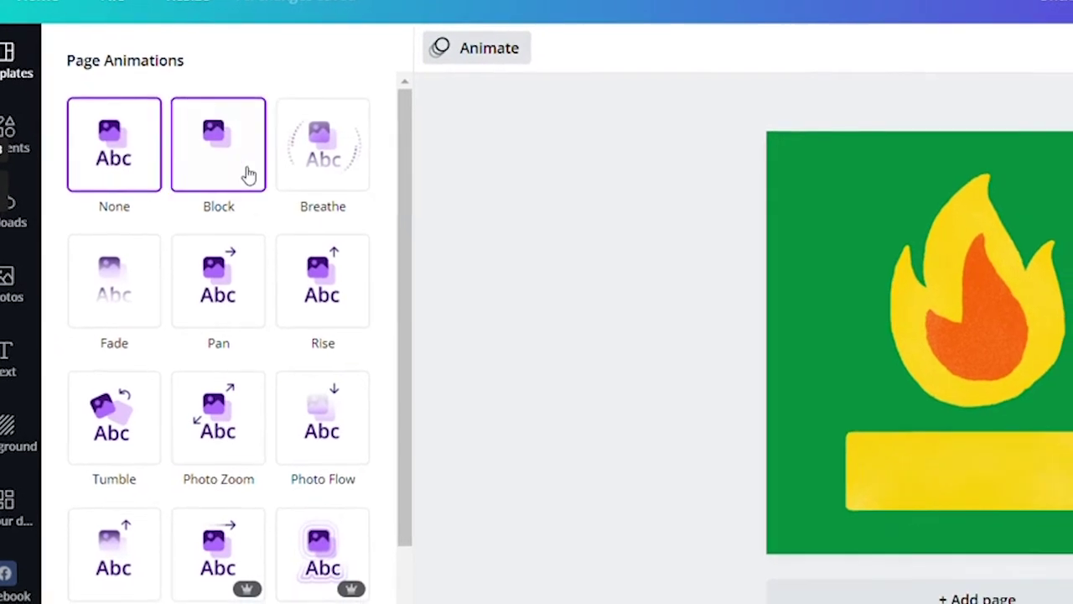
click(245, 172)
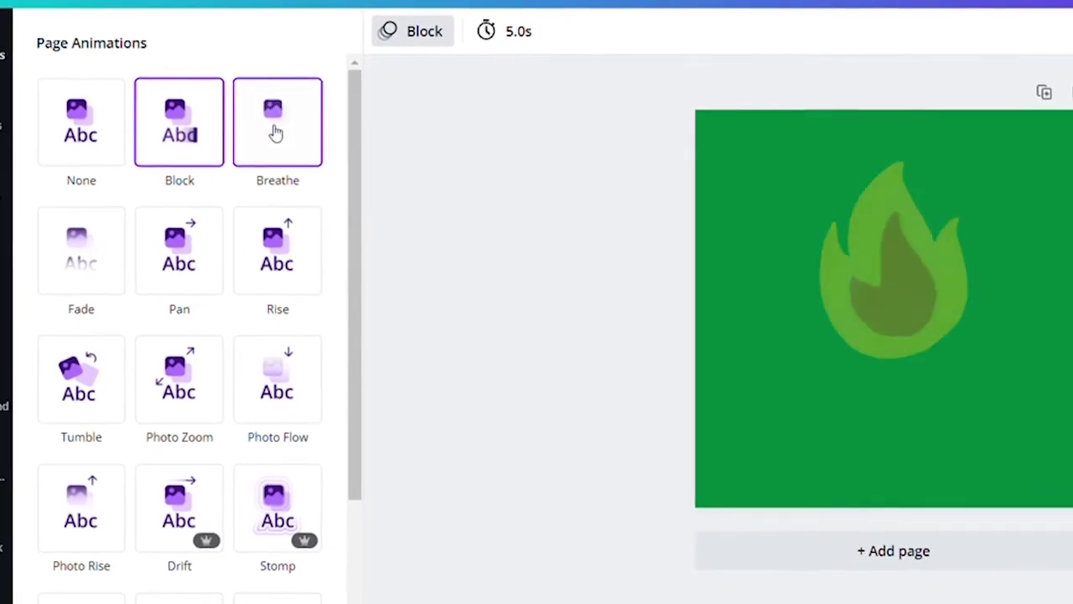
click(288, 135)
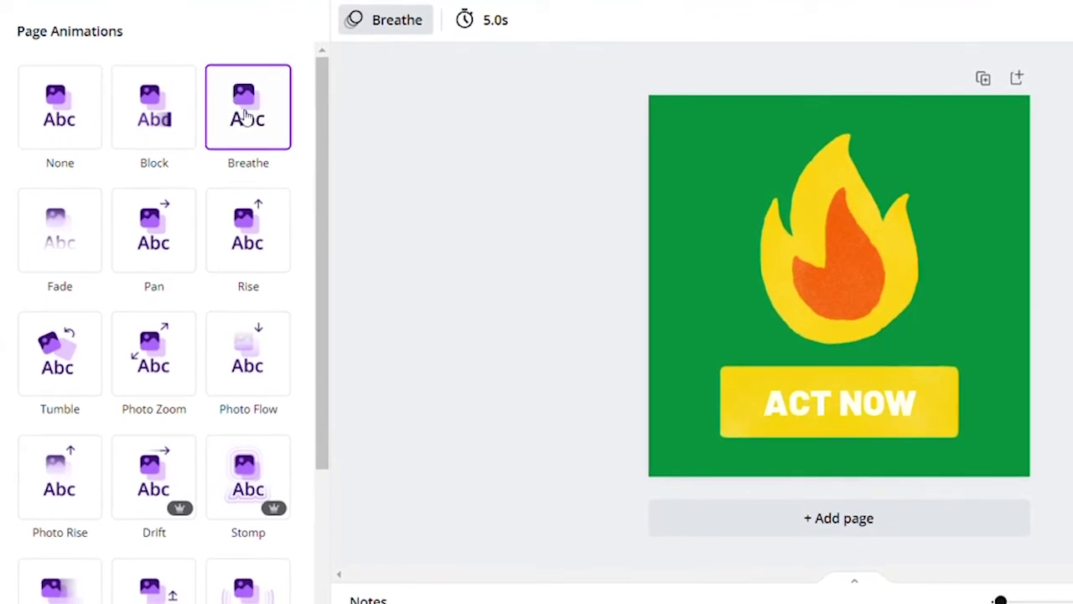
click(67, 226)
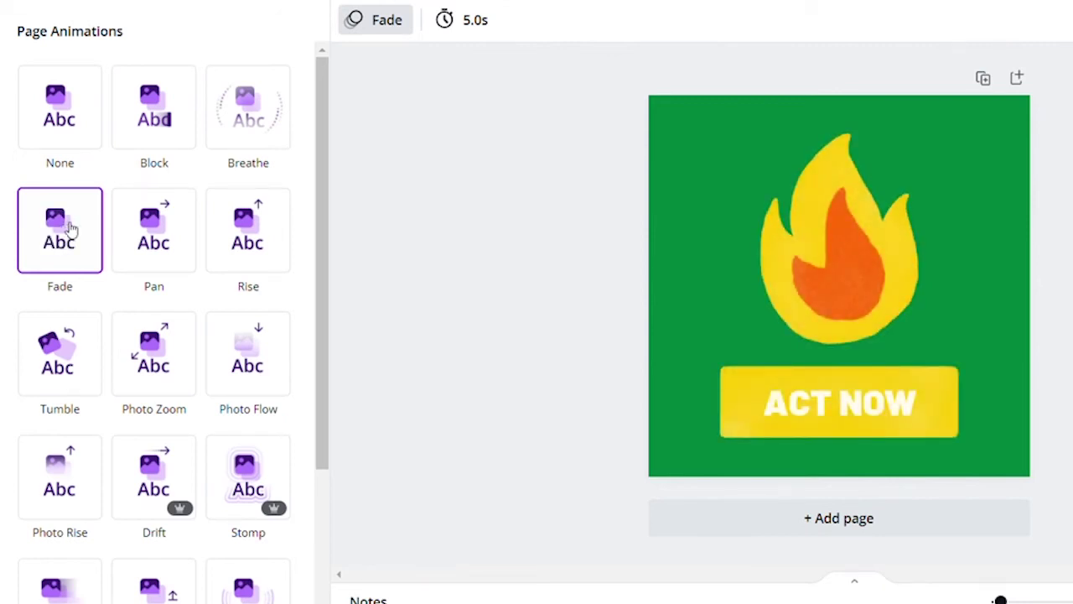
click(143, 233)
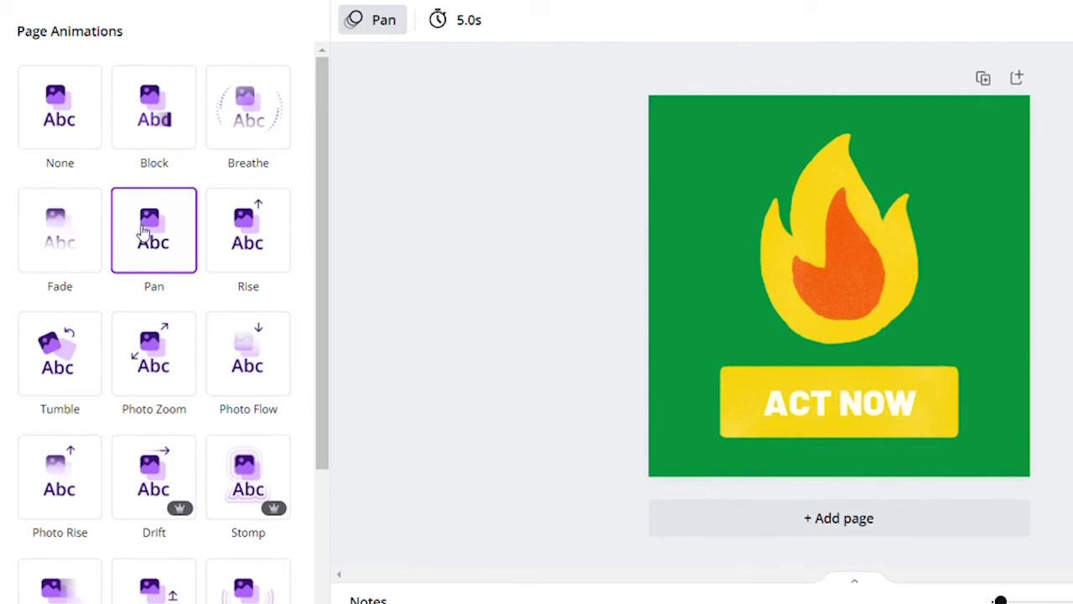
click(258, 241)
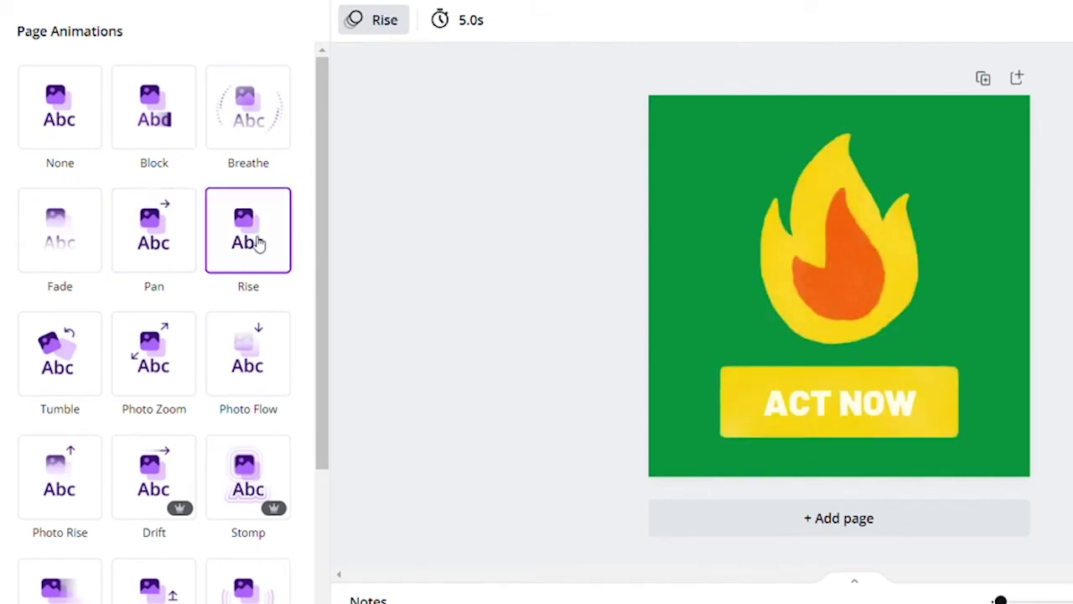
click(48, 379)
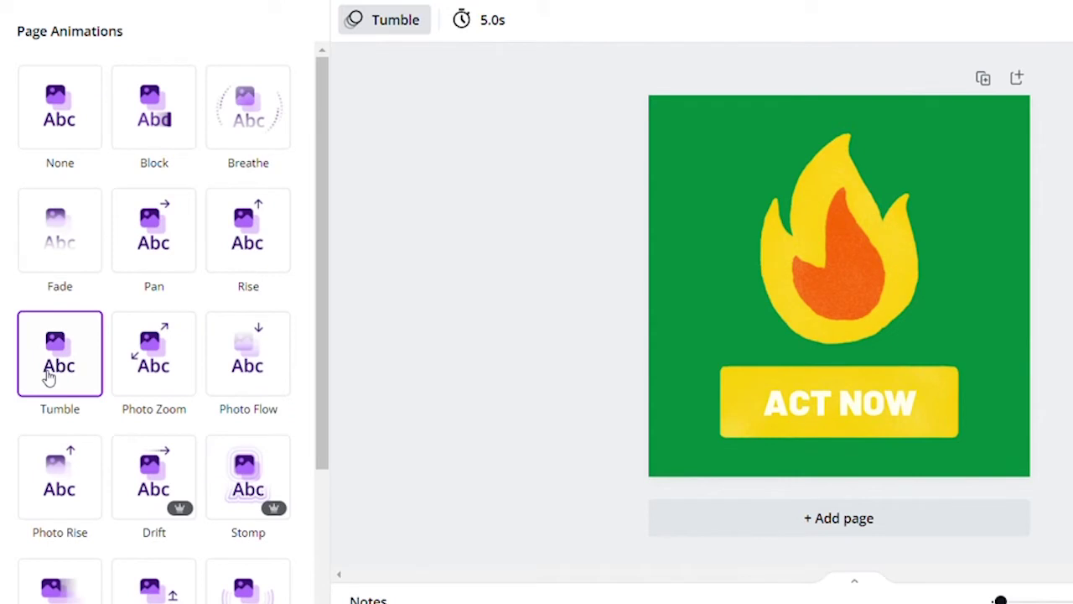
click(139, 361)
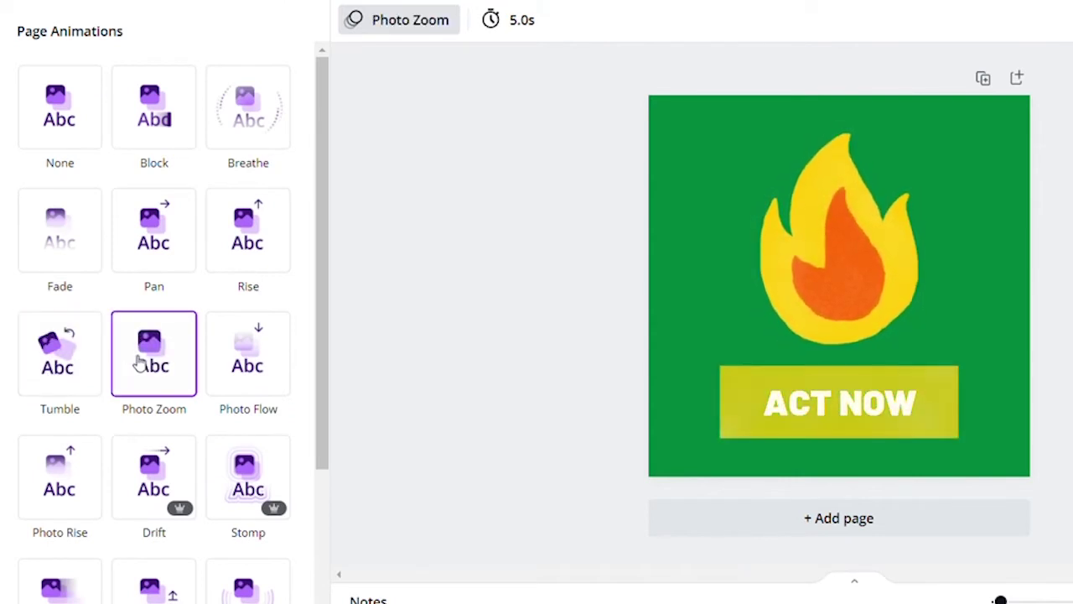
click(75, 488)
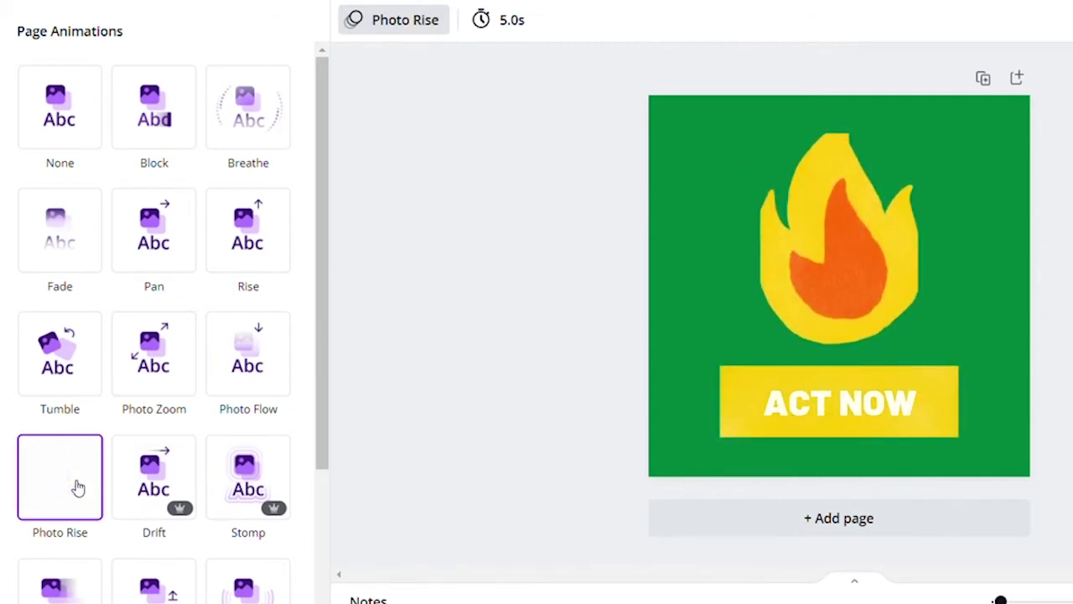
click(154, 497)
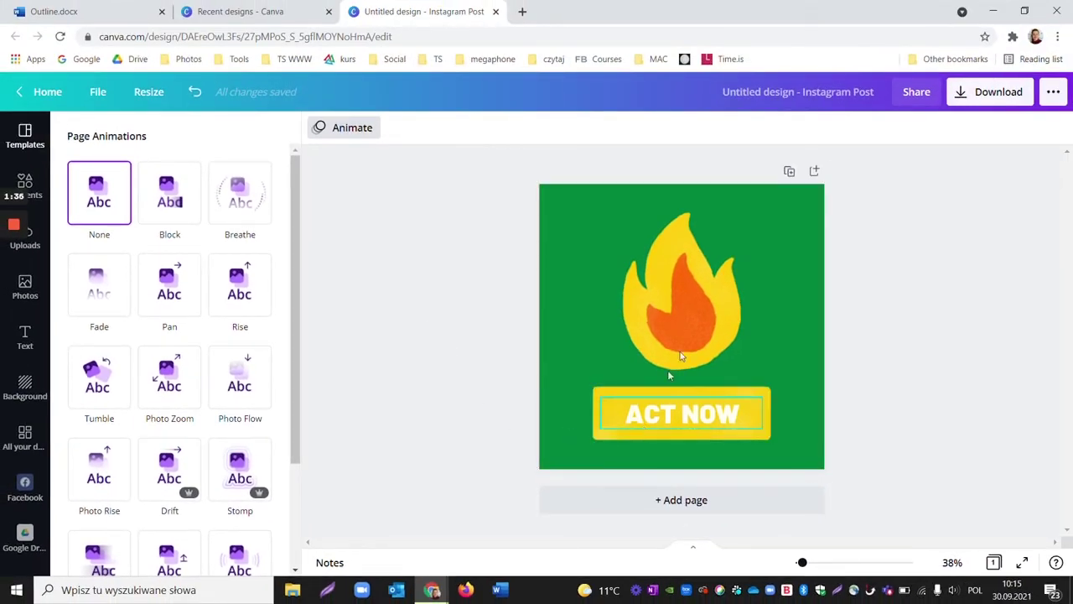
Select the flame graphic and bring up its Photo Animations choices.
click(694, 330)
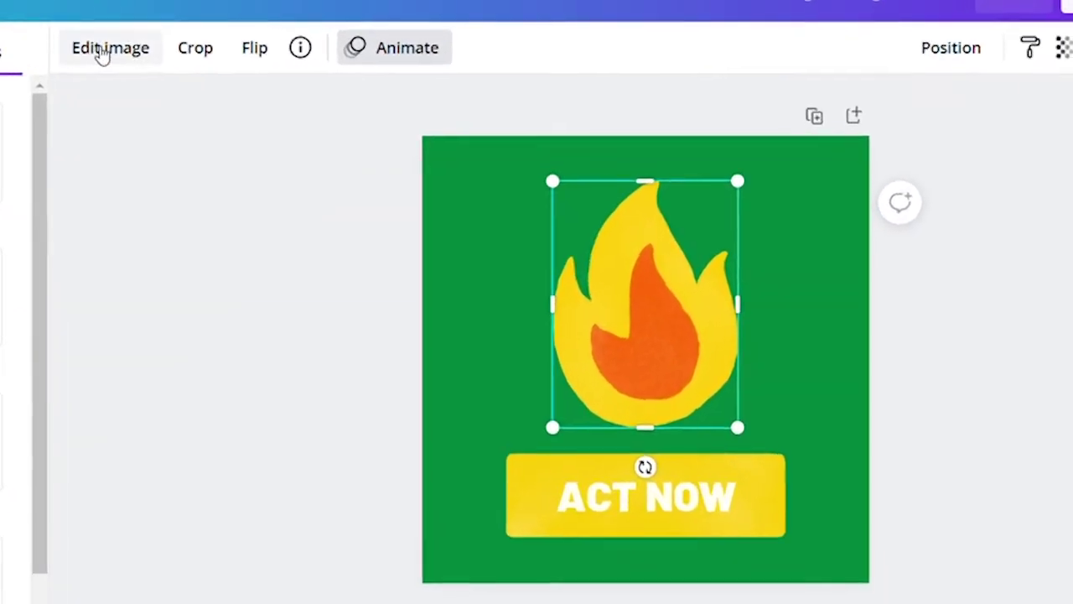
click(174, 70)
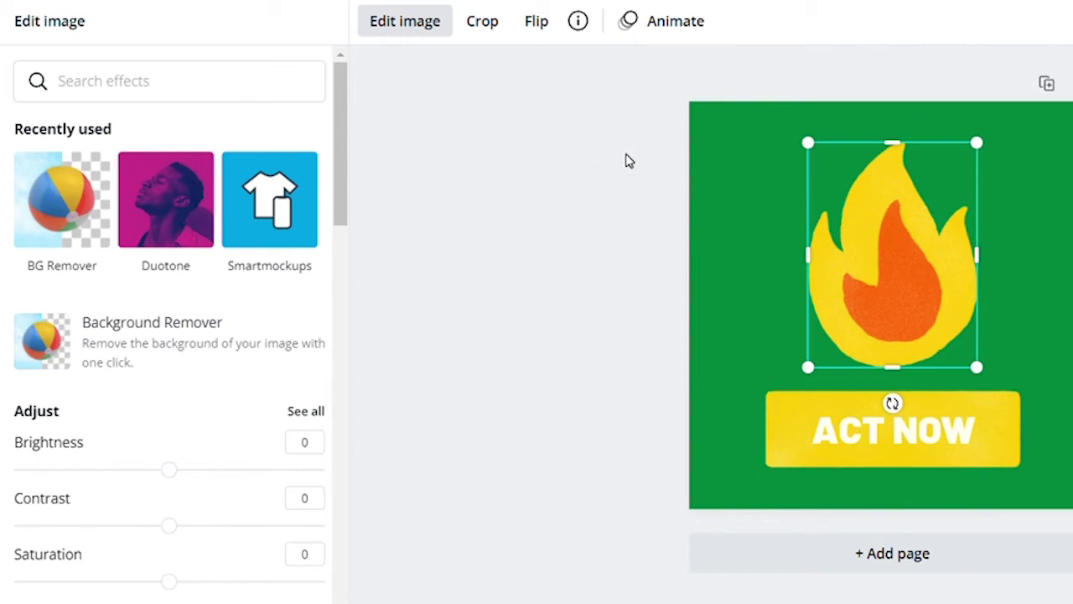
click(677, 25)
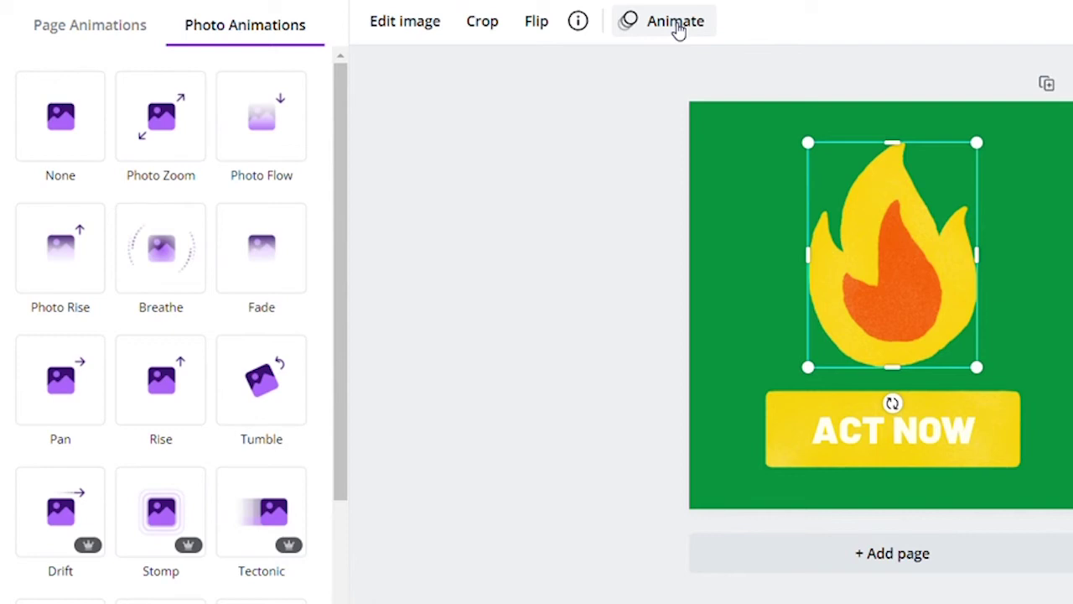
Try Photo Zoom, Photo Rise, Rise, Tumble, Drift and Neon on the flame, settling on Baseline.
click(150, 129)
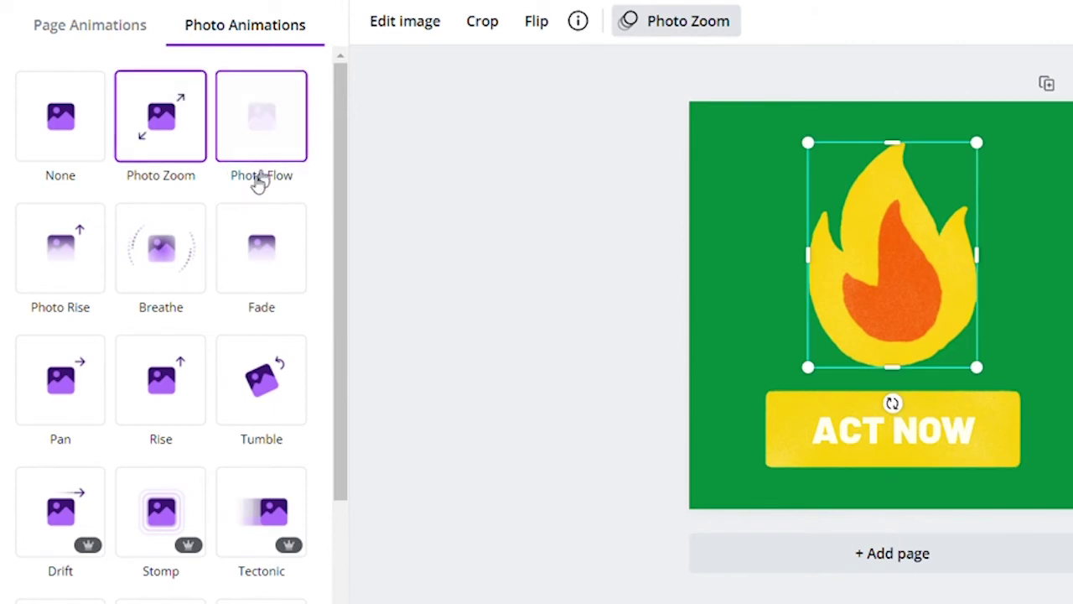
click(46, 252)
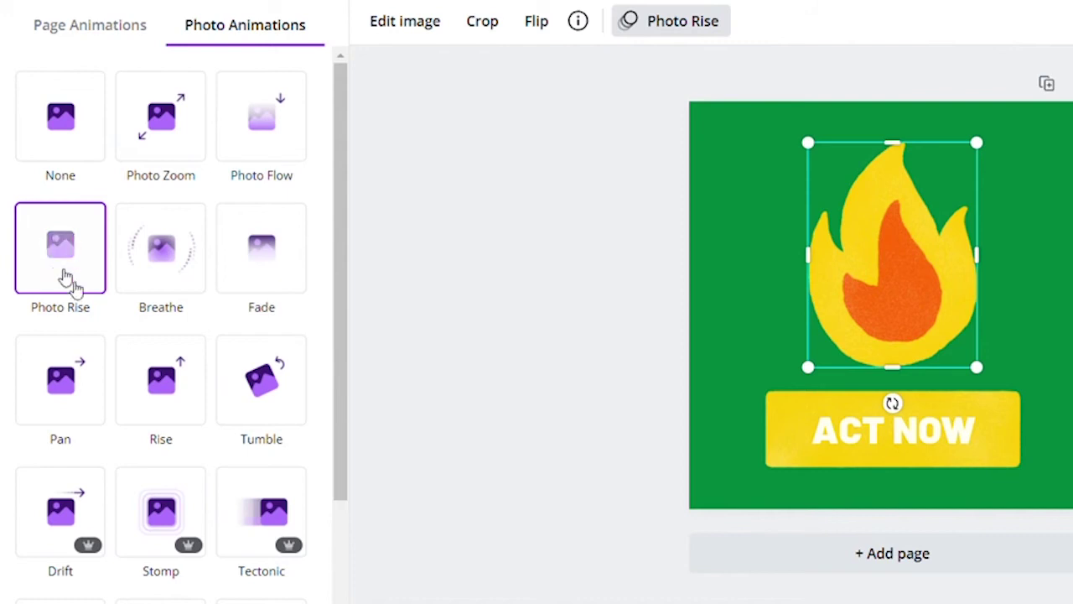
click(160, 387)
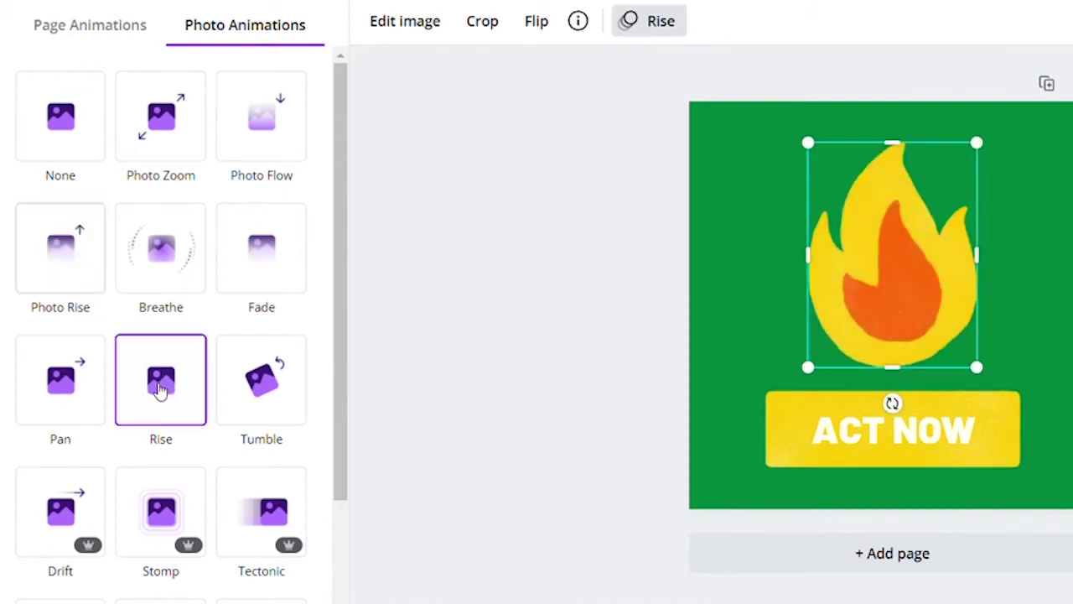
click(298, 383)
click(103, 504)
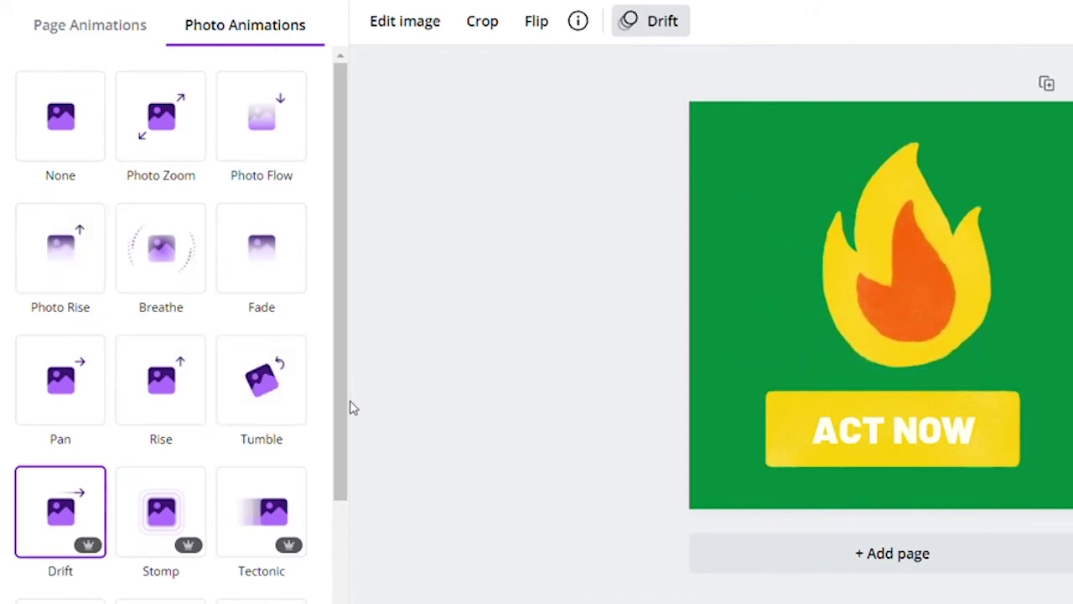
drag(342, 405, 334, 536)
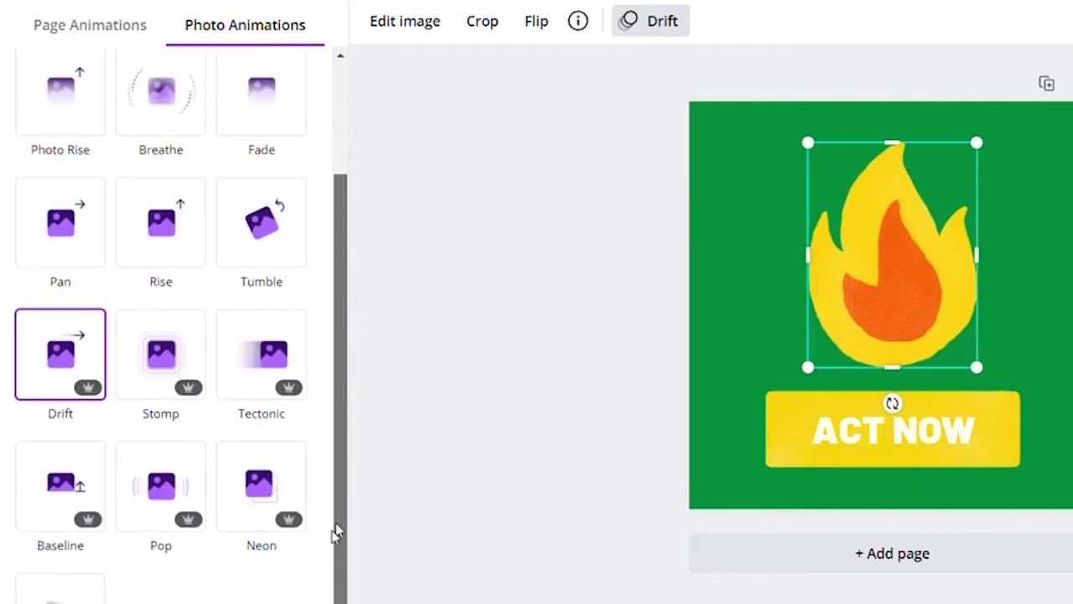
click(268, 461)
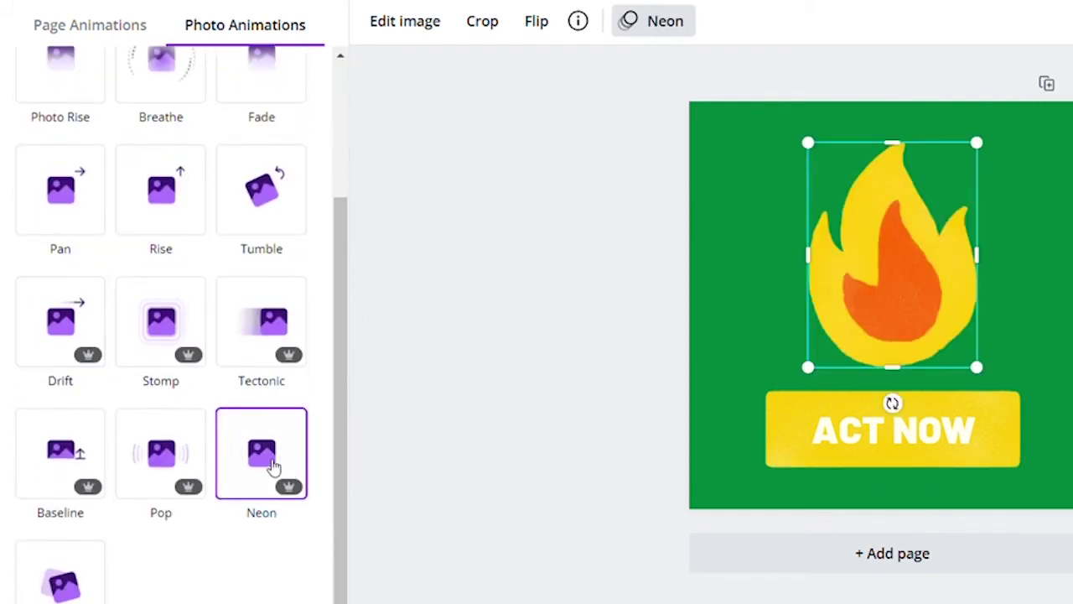
click(60, 453)
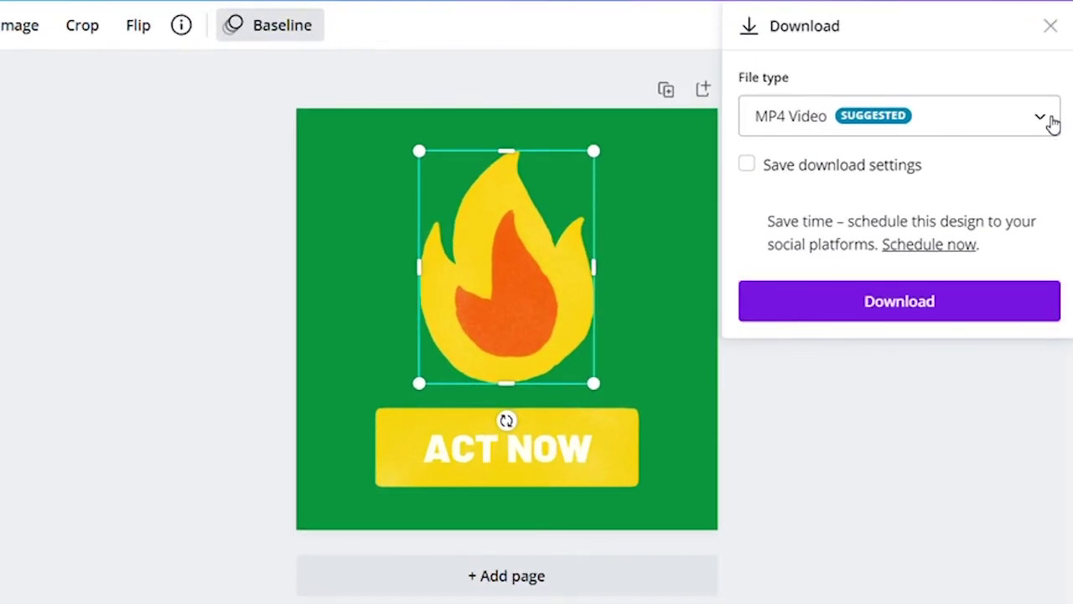
Set the Download panel's file type to PNG instead of MP4 Video.
click(1054, 122)
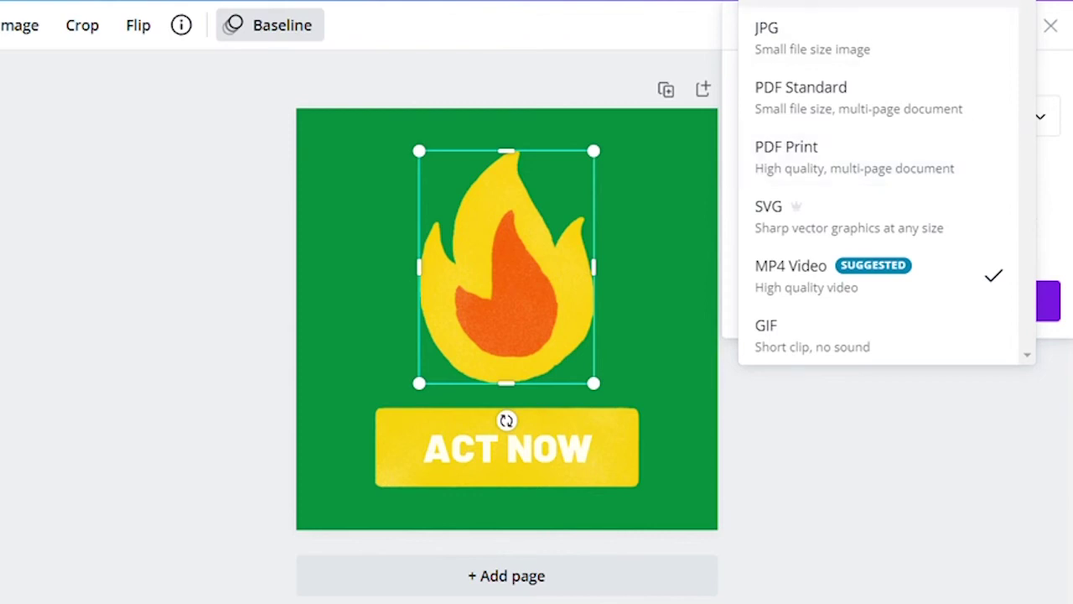
click(780, 2)
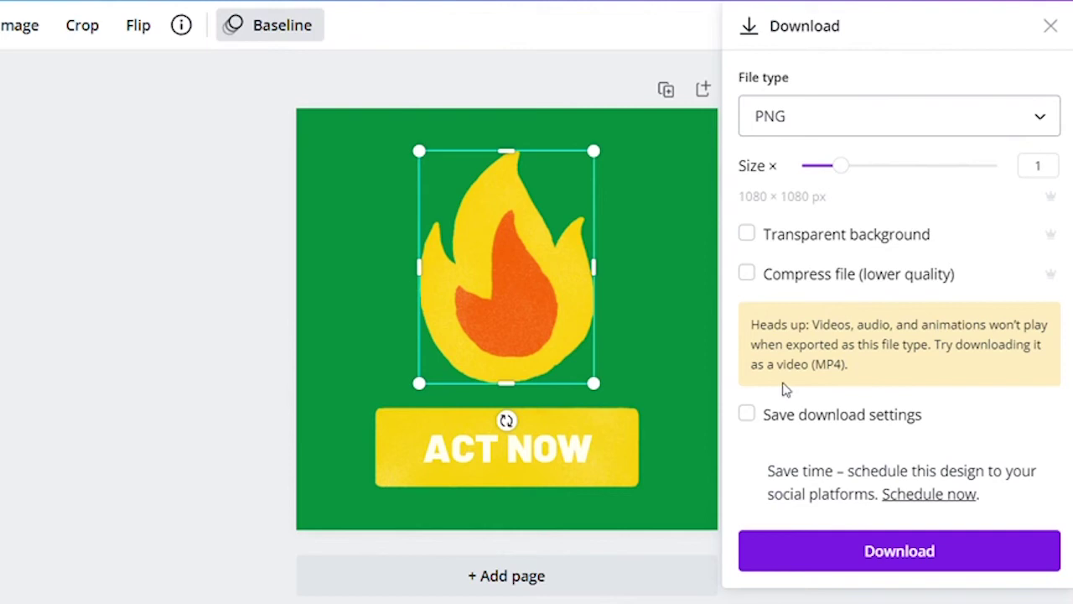